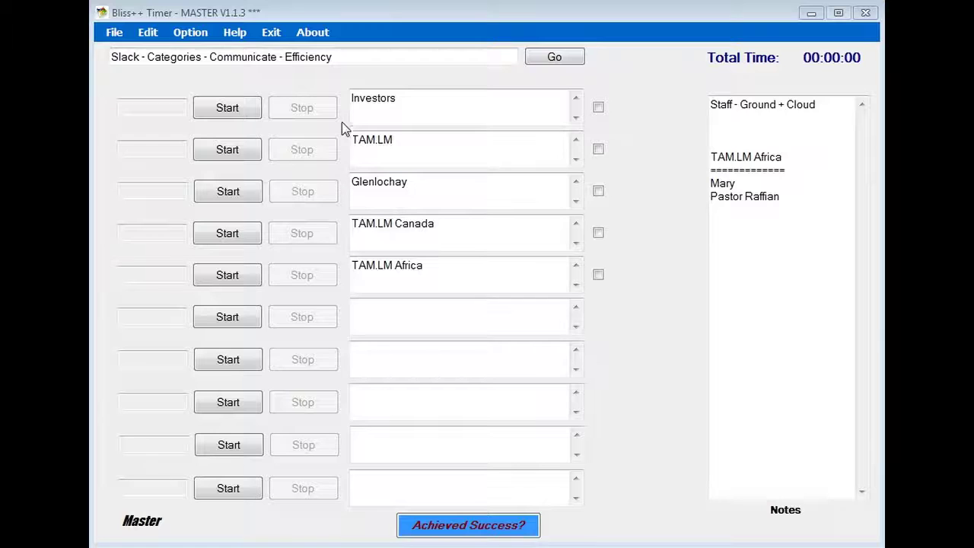
- Apply "Slack - Categories - Communicate - Efficiency" as the timer's focus title after reviewing each of its words
left_click(378, 29)
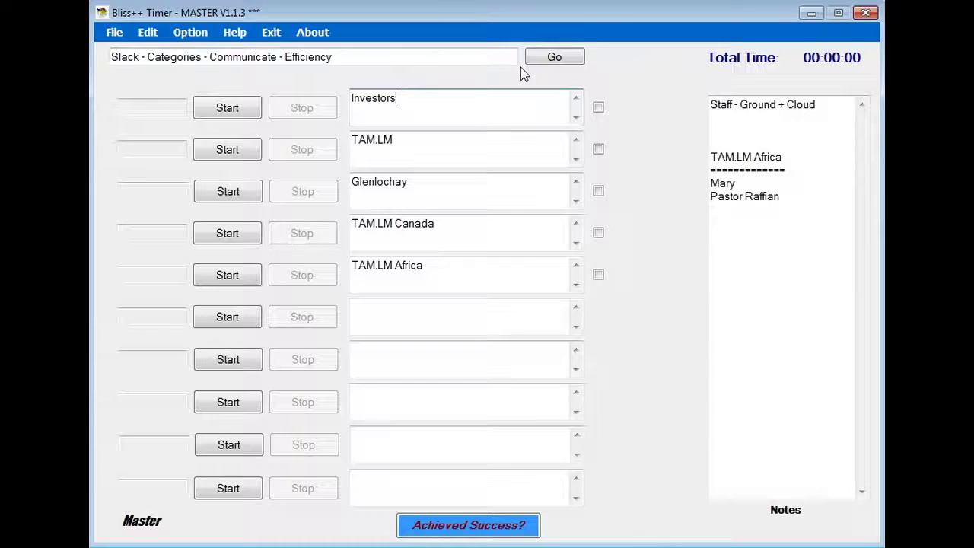
left_click(457, 57)
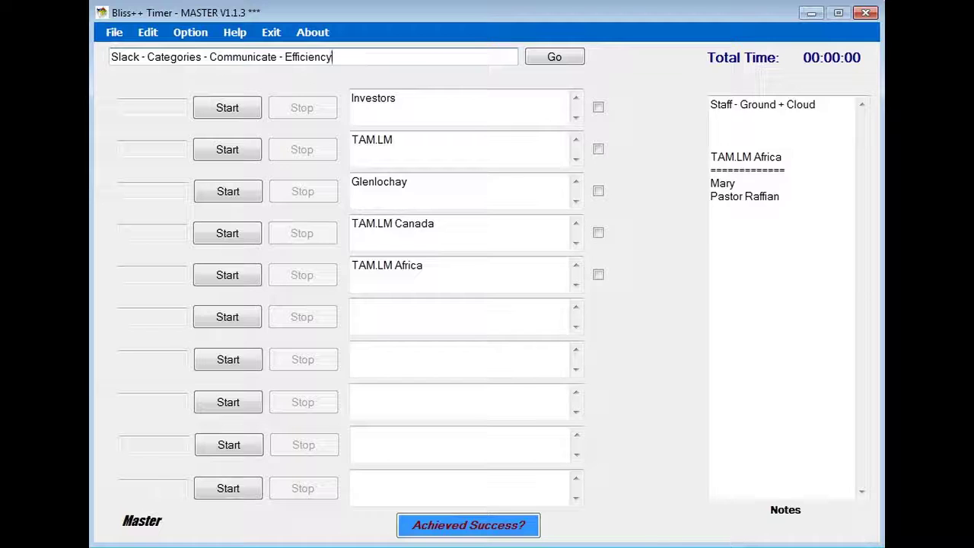
left_click_drag(140, 58, 112, 57)
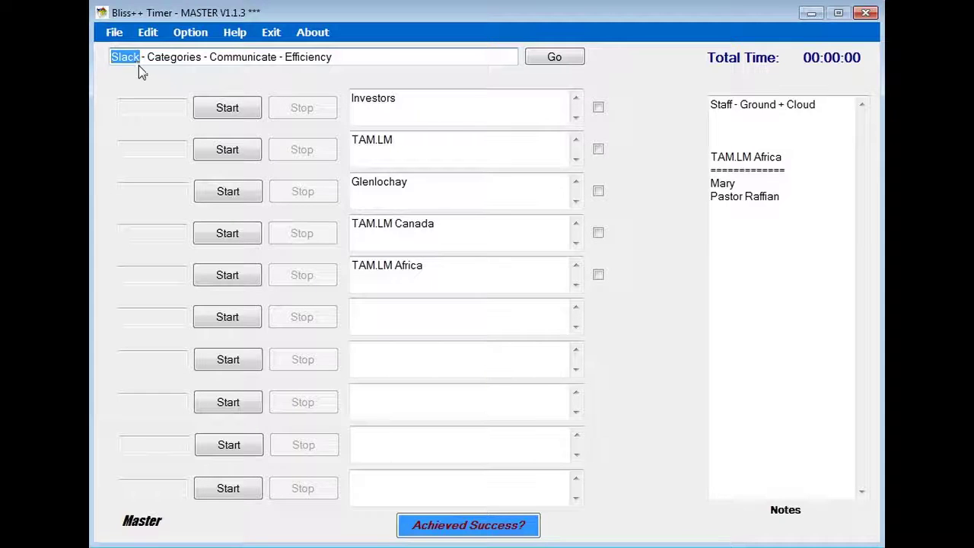
left_click(147, 57)
left_click_drag(147, 57, 203, 60)
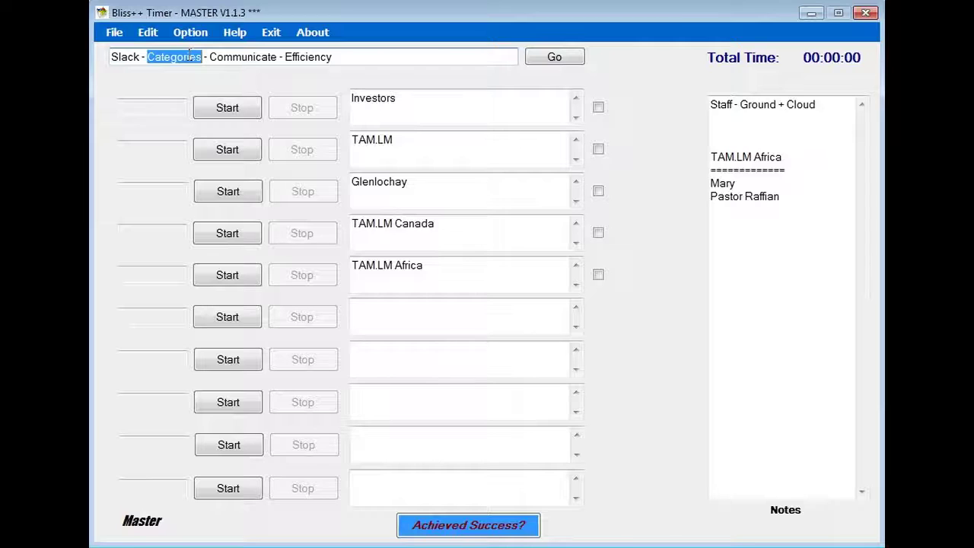
left_click(213, 59)
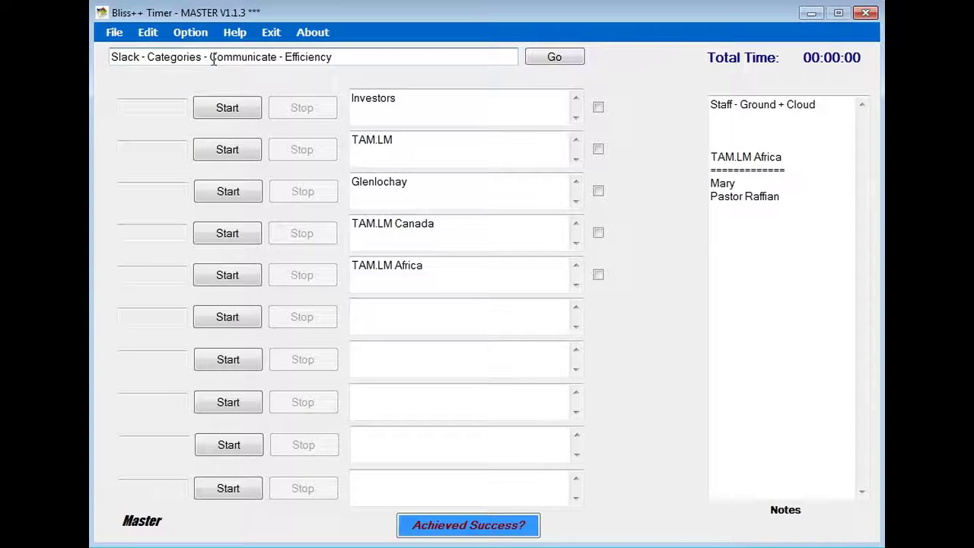
left_click_drag(275, 56, 210, 56)
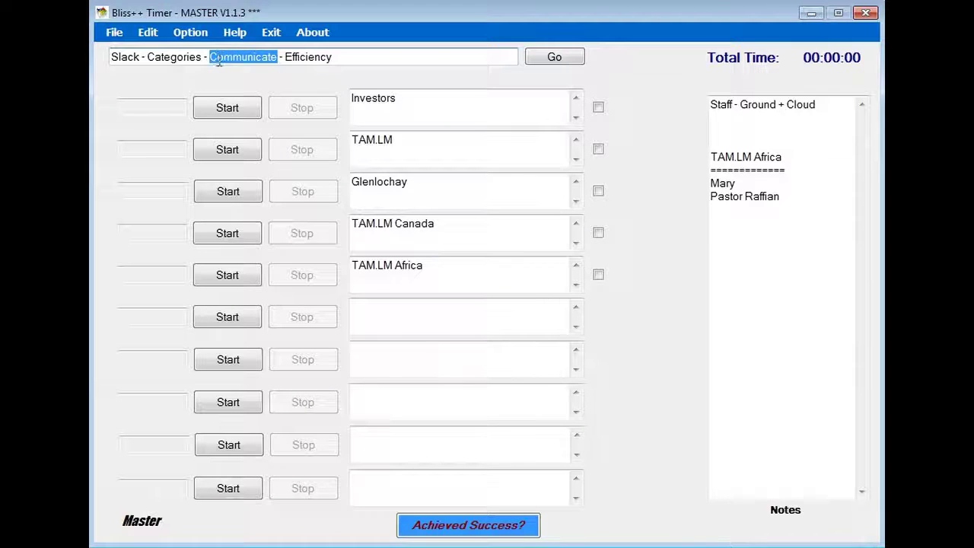
left_click(244, 58)
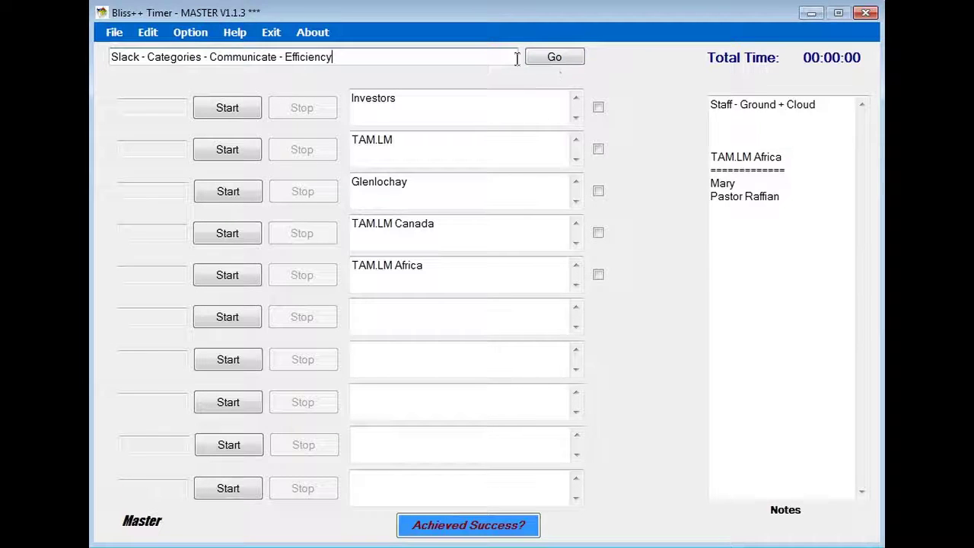
left_click(554, 60)
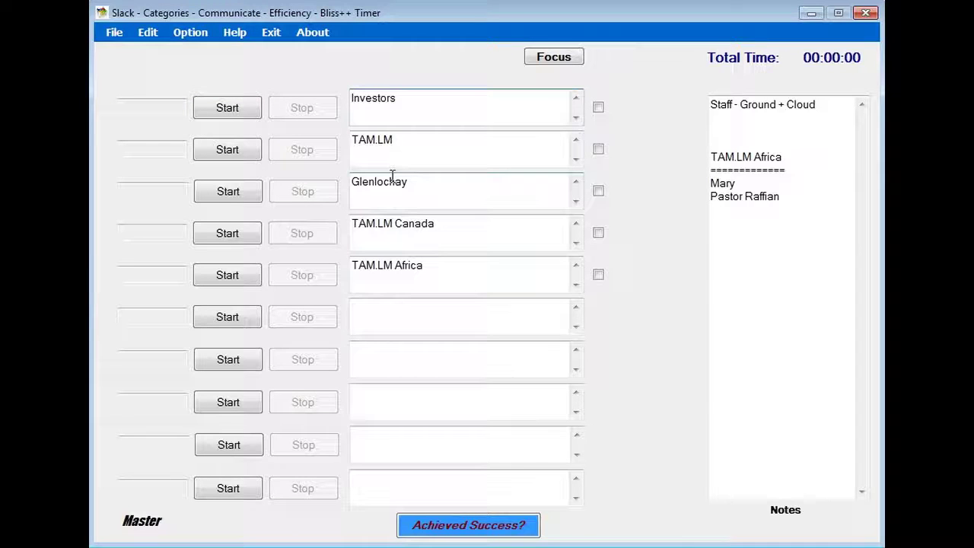
- Examine the Investors, TAM.LM and Glenlochay category entries one after another
left_click(414, 97)
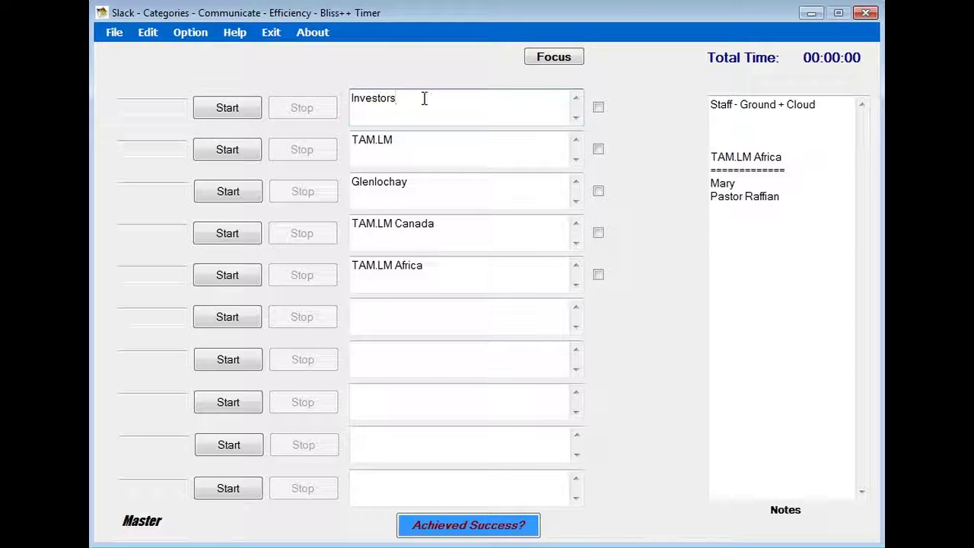
key("Return")
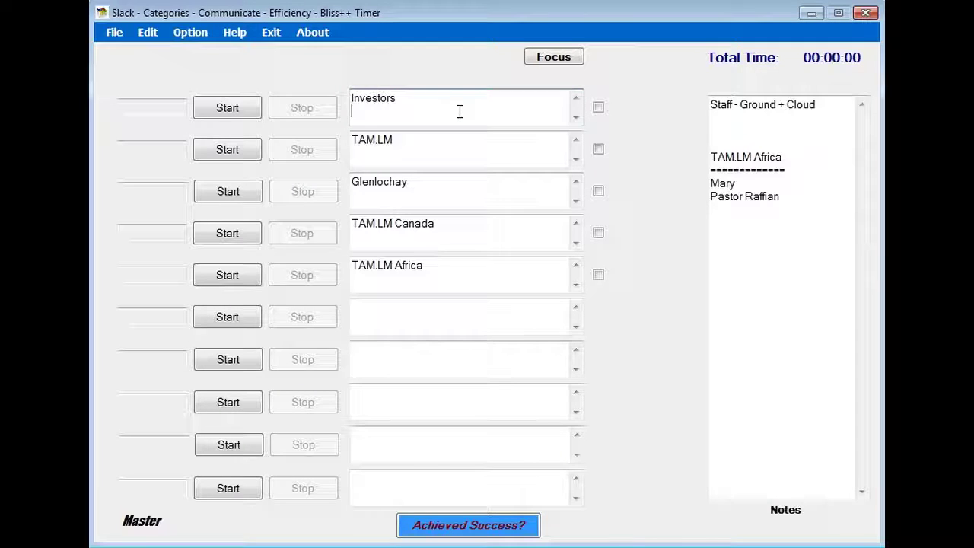
key("ctrl+a")
left_click(404, 99)
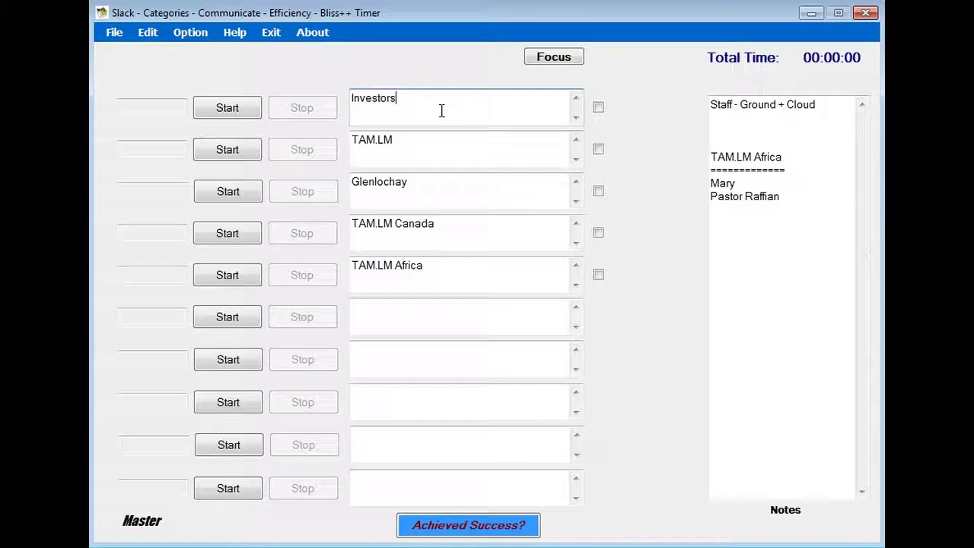
left_click(417, 143)
left_click_drag(417, 143, 328, 150)
left_click(382, 147)
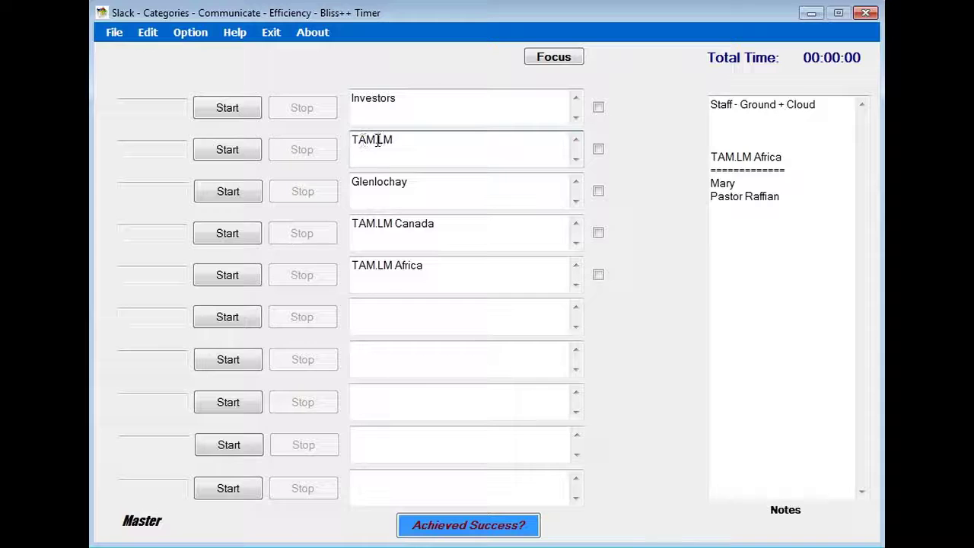
left_click_drag(404, 139, 298, 144)
left_click(437, 146)
left_click_drag(426, 180, 311, 154)
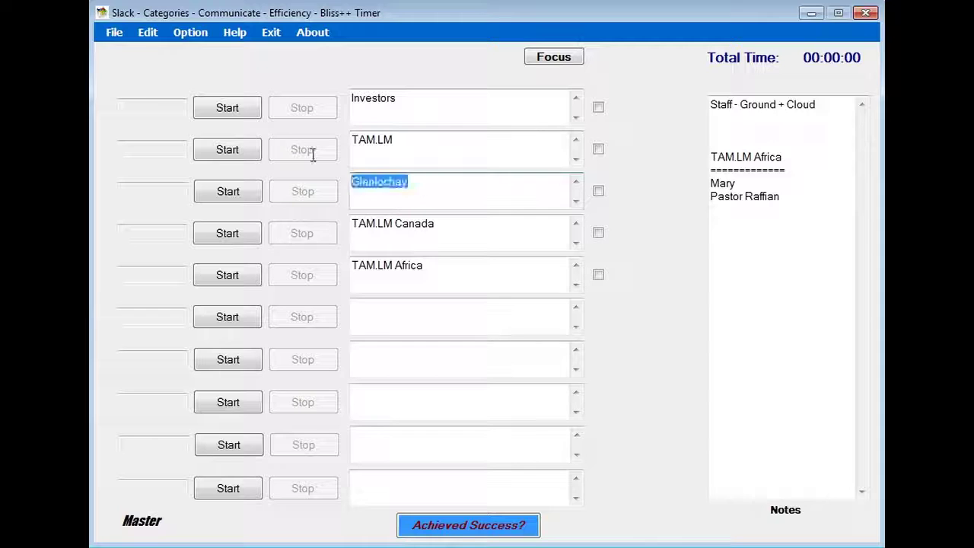
left_click(426, 181)
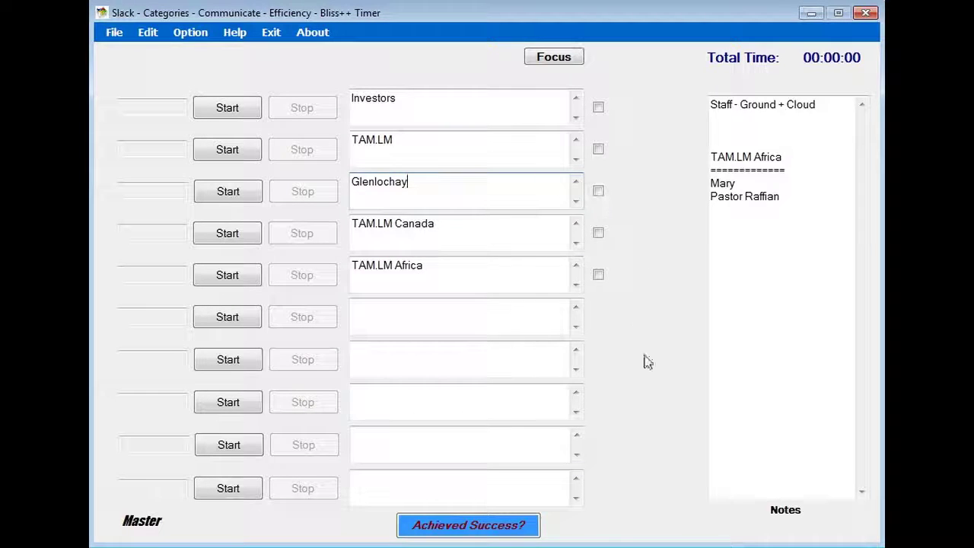
left_click(114, 32)
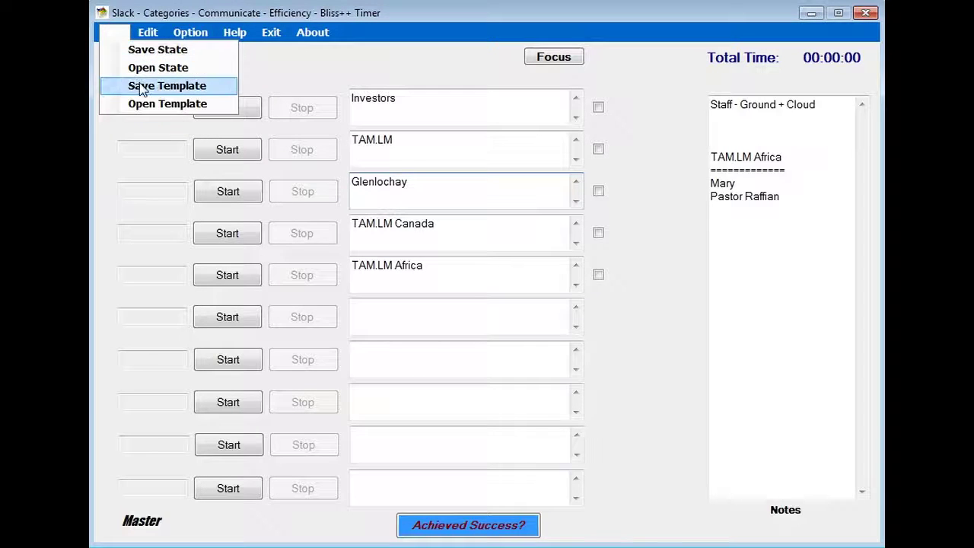
left_click(462, 105)
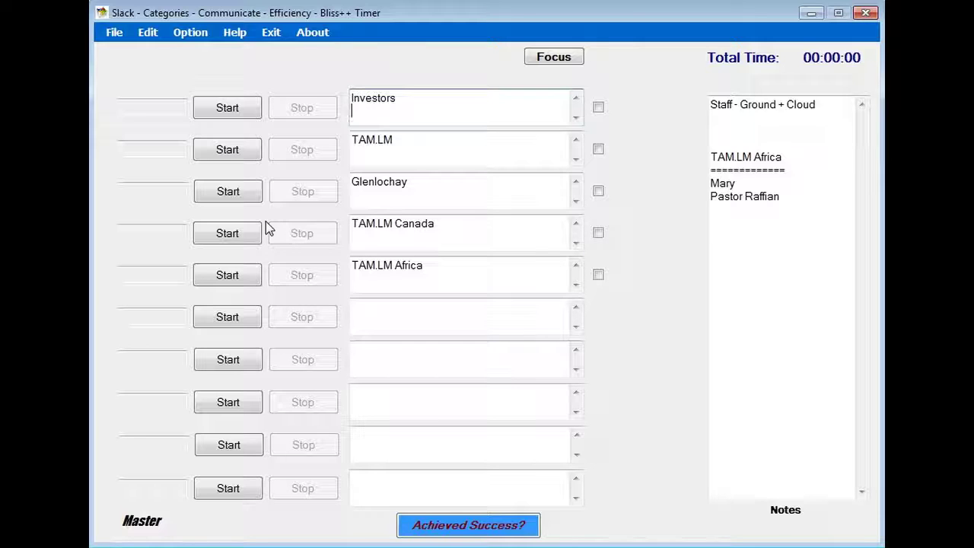
- Mark the TAM.LM Africa, TAM.LM Canada and Glenlochay rows as checked, and clear all three marks again
left_click(598, 275)
left_click(597, 235)
left_click(598, 193)
left_click(599, 193)
left_click(598, 235)
left_click(600, 278)
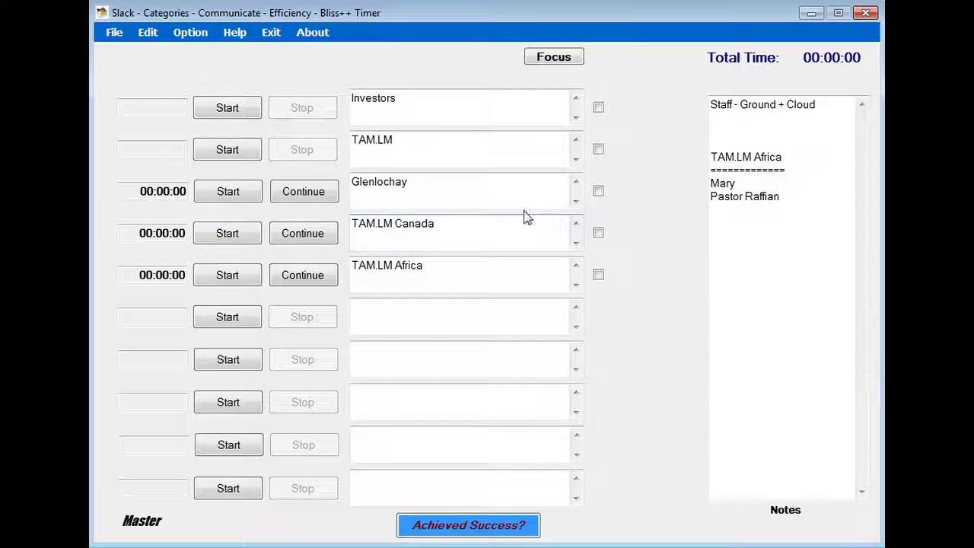
- Review the TAM.LM, Glenlochay and TAM.LM Canada category entries in turn
left_click(448, 162)
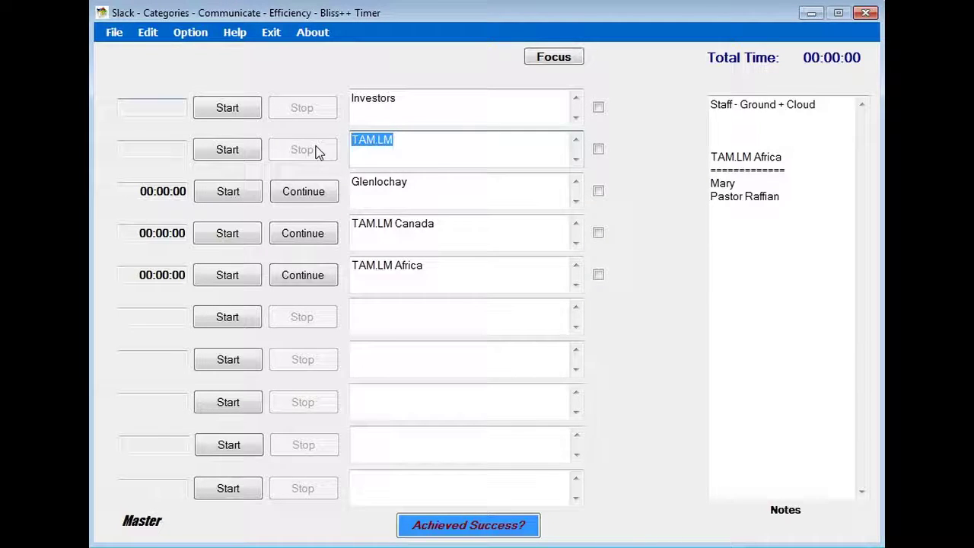
left_click(414, 149)
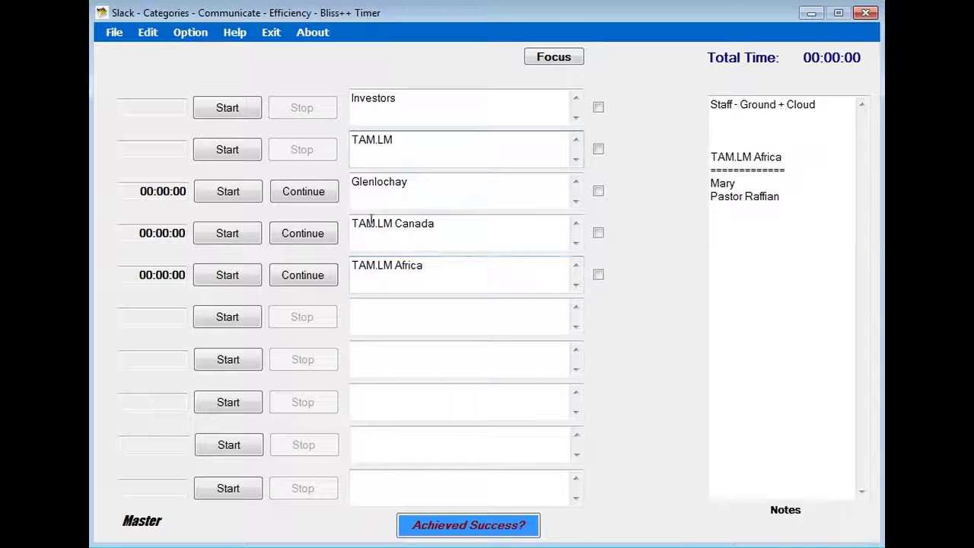
double_click(428, 180)
left_click(432, 186)
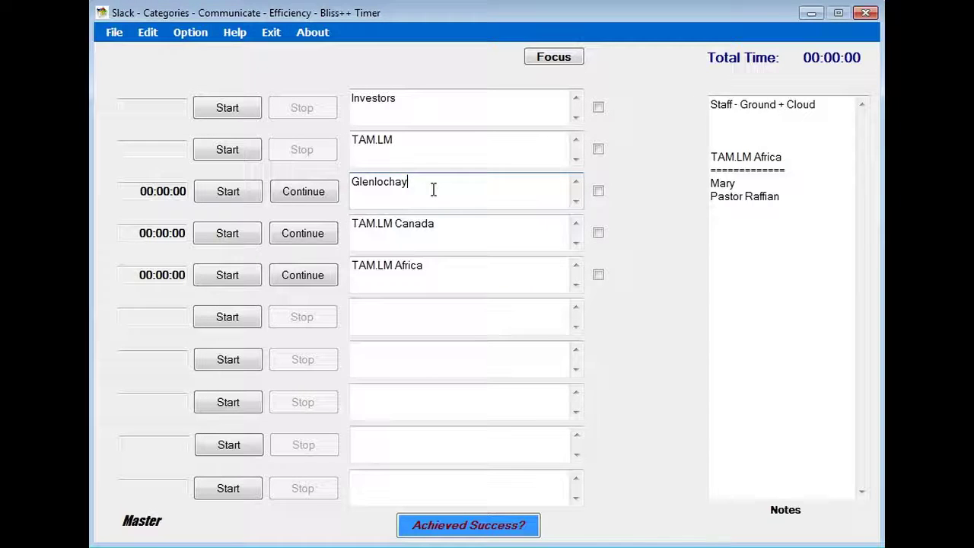
key("ctrl+a")
left_click(431, 185)
double_click(411, 193)
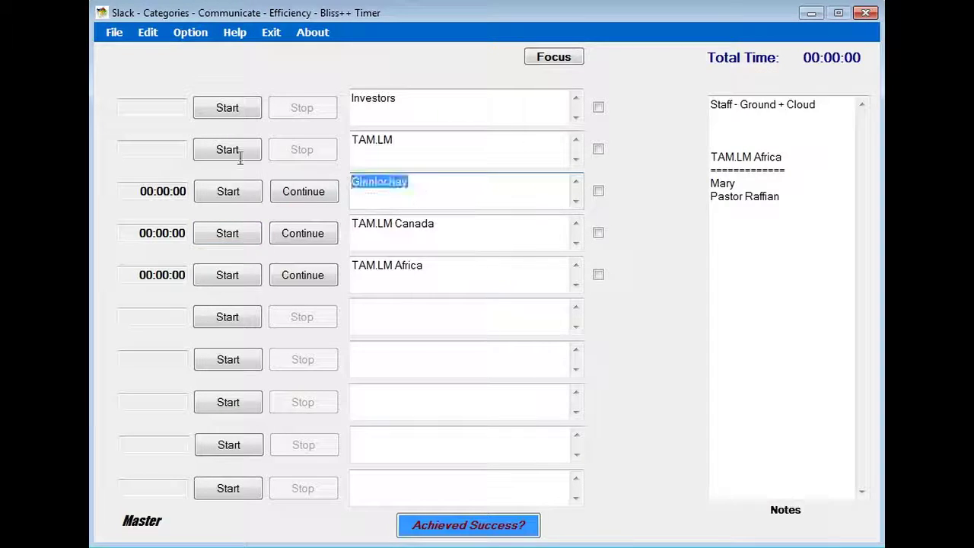
left_click(406, 194)
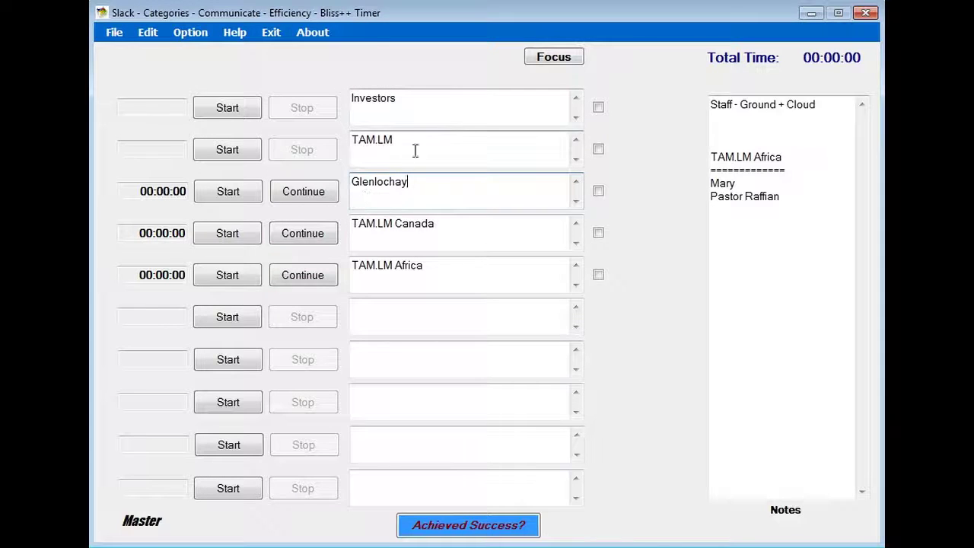
left_click_drag(434, 183, 289, 180)
left_click(426, 181)
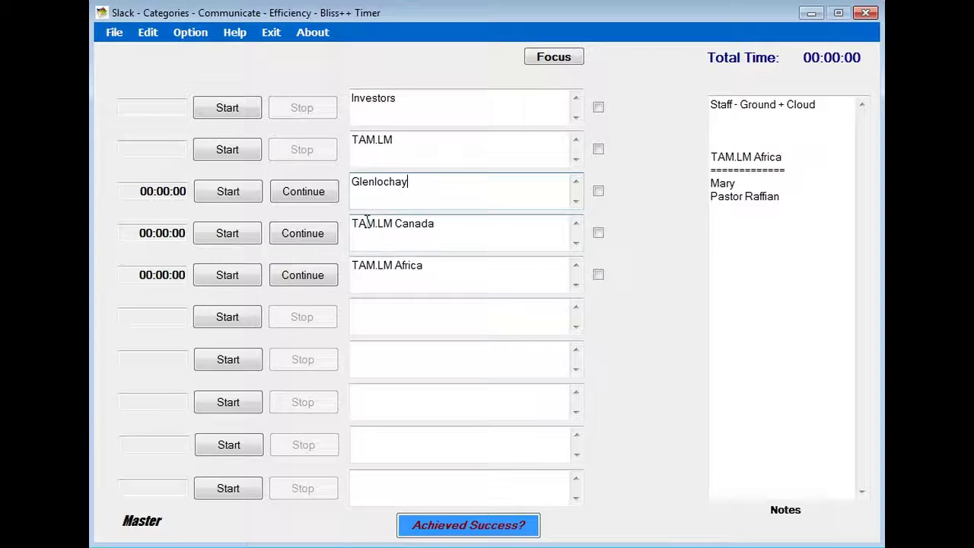
left_click_drag(450, 231, 335, 225)
left_click(476, 235)
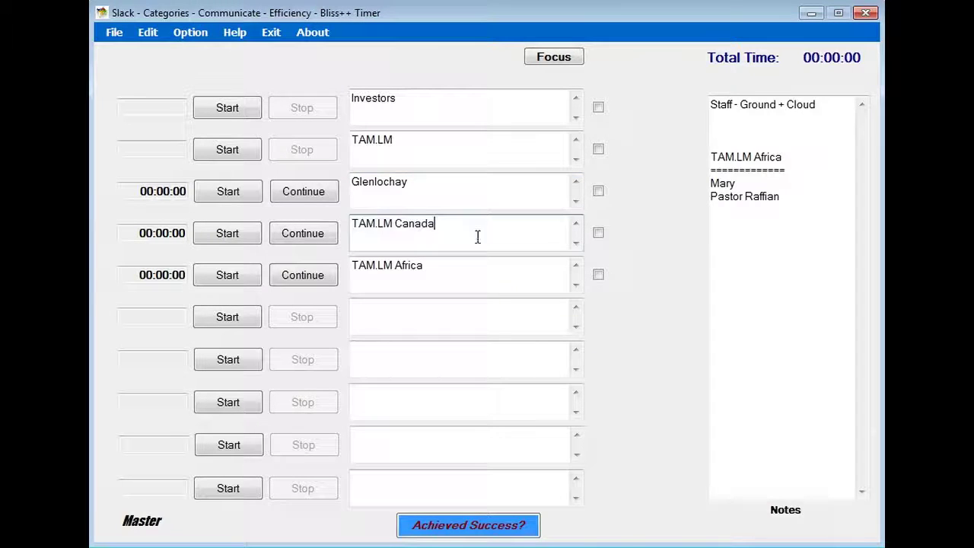
left_click_drag(470, 234, 134, 224)
left_click(463, 220)
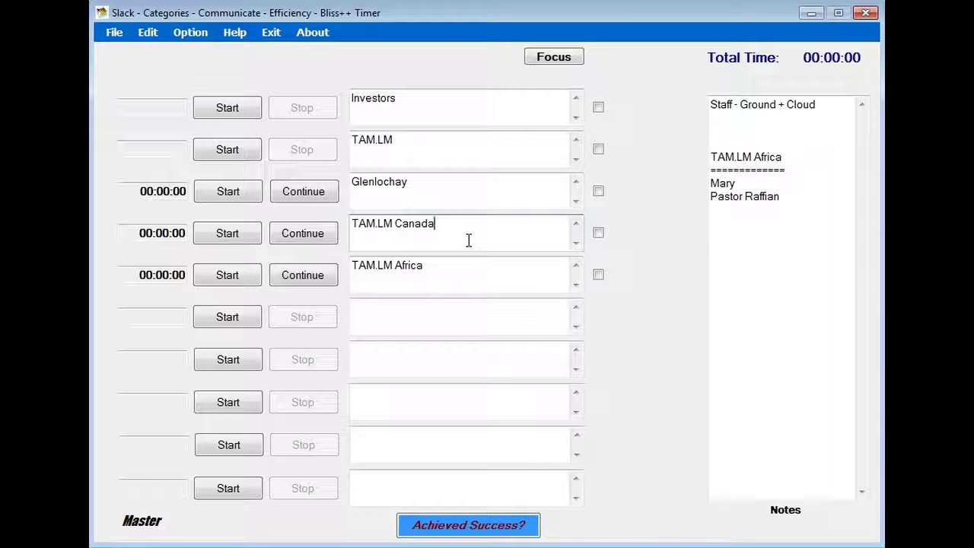
- Review the staff names listed under TAM.LM Africa in the notes, adding a blank line below them
left_click_drag(735, 184, 695, 184)
left_click(735, 183)
left_click_drag(811, 196, 656, 195)
left_click(804, 198)
key("Return")
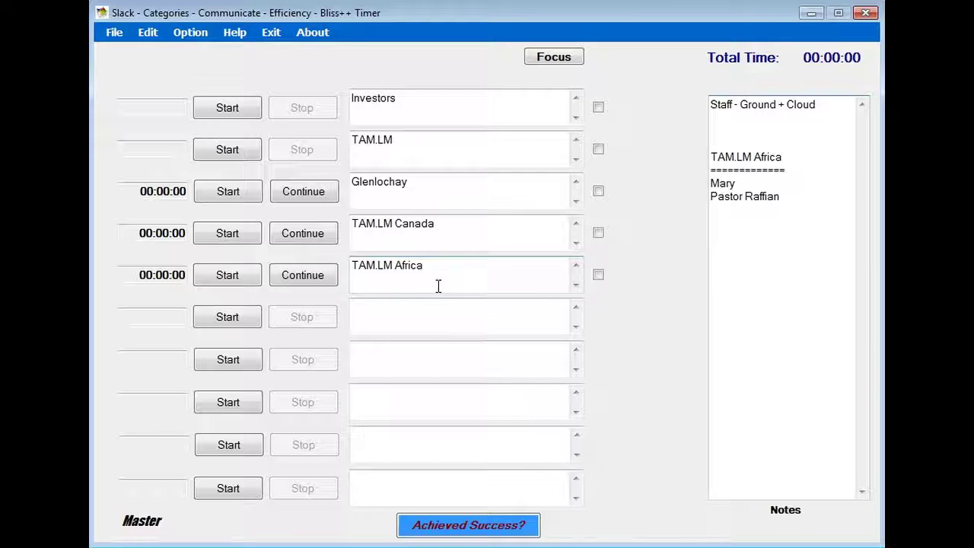
left_click(505, 277)
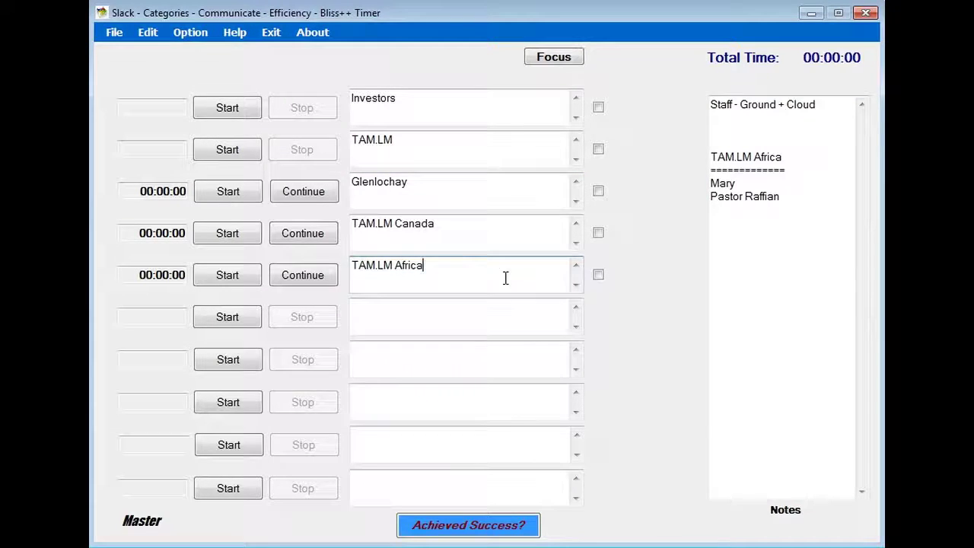
left_click_drag(806, 196, 710, 196)
left_click(804, 214)
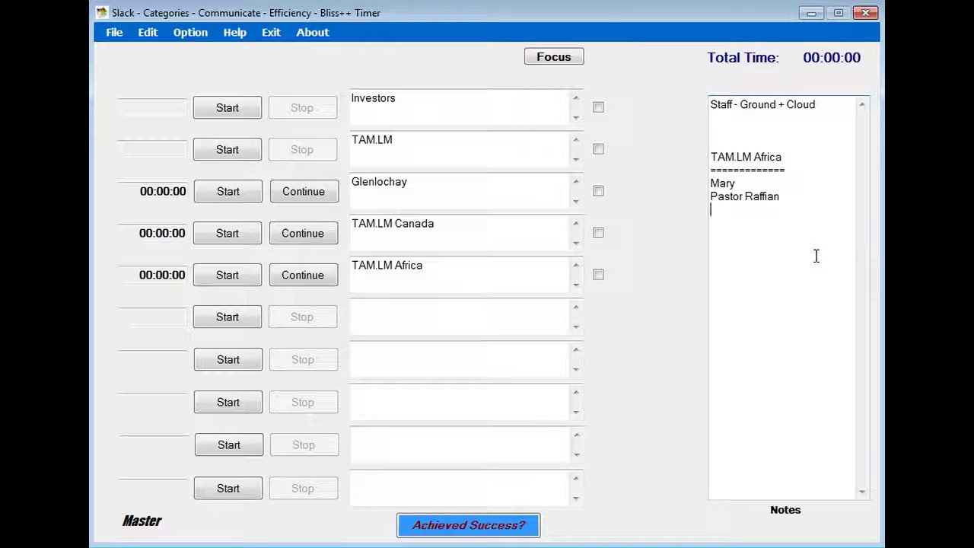
- Compare the TAM.LM Africa category entry with the TAM.LM Canada, Glenlochay and TAM.LM entries
left_click_drag(434, 263, 318, 271)
left_click(452, 269)
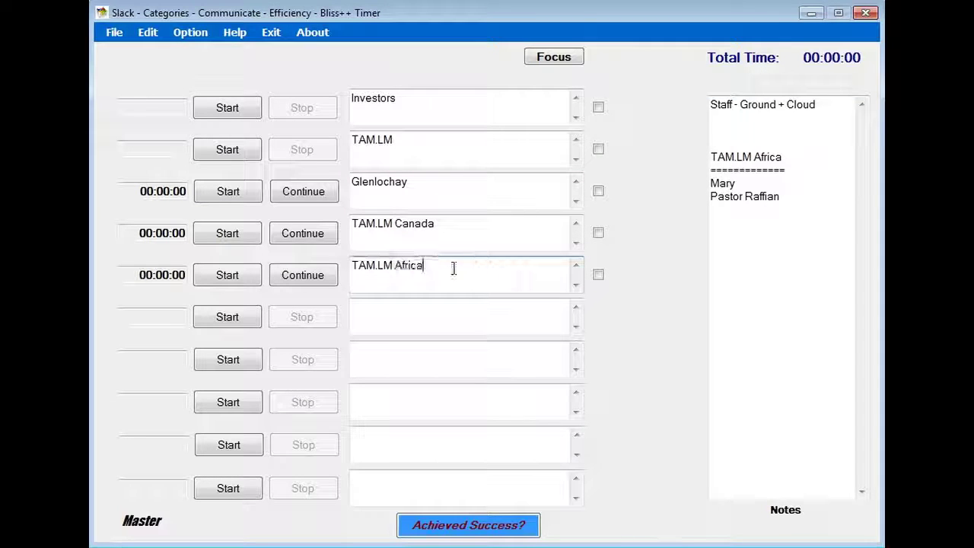
left_click_drag(470, 230, 409, 199)
left_click(409, 197)
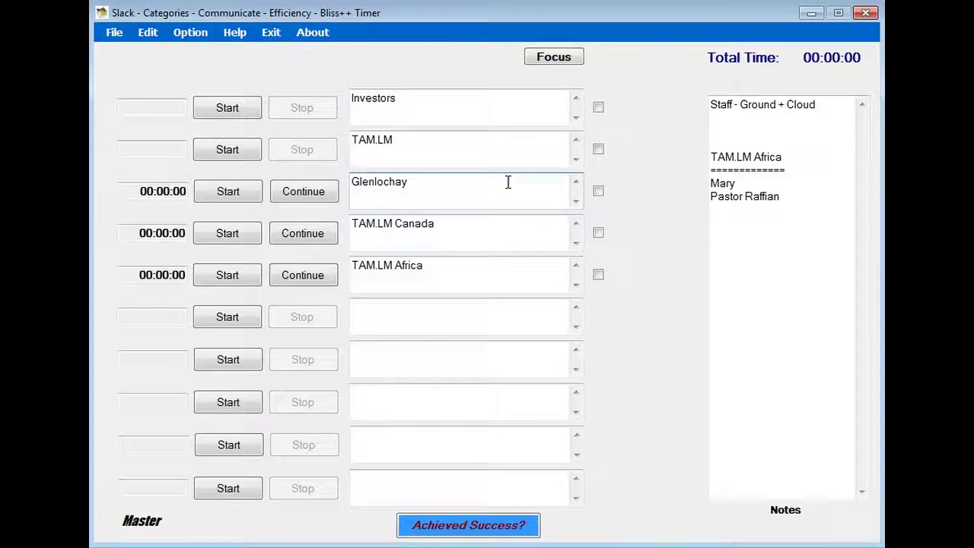
double_click(434, 179)
left_click(420, 183)
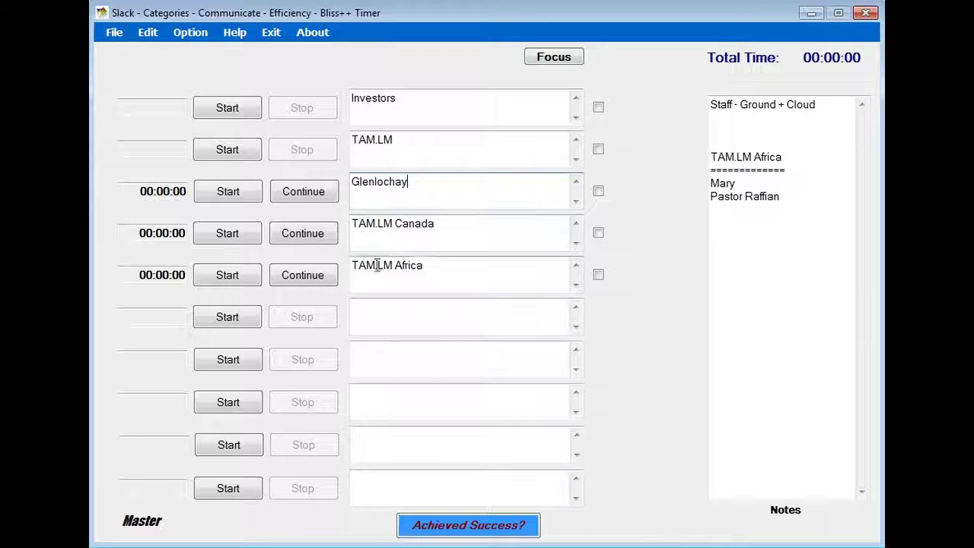
key("Tab")
left_click(451, 262)
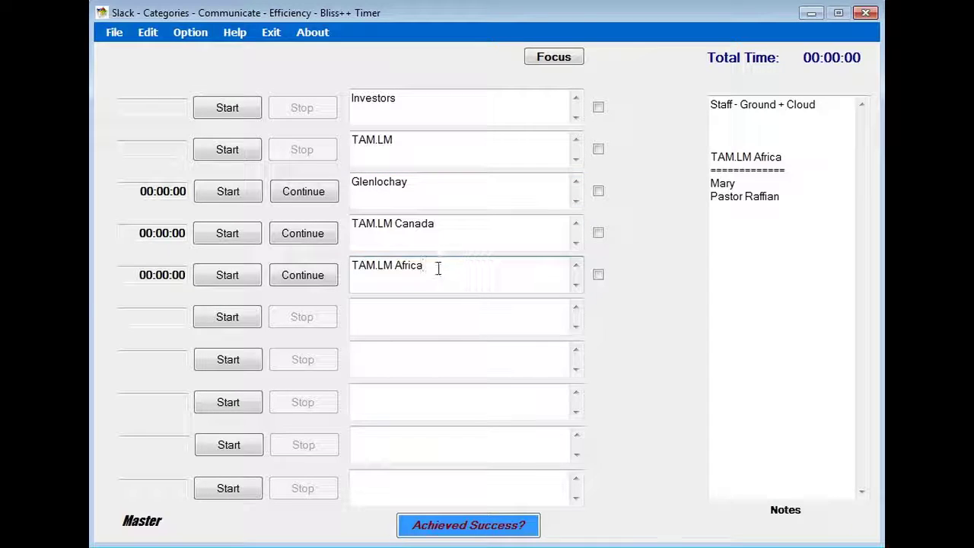
left_click_drag(437, 267, 484, 187)
left_click(451, 184)
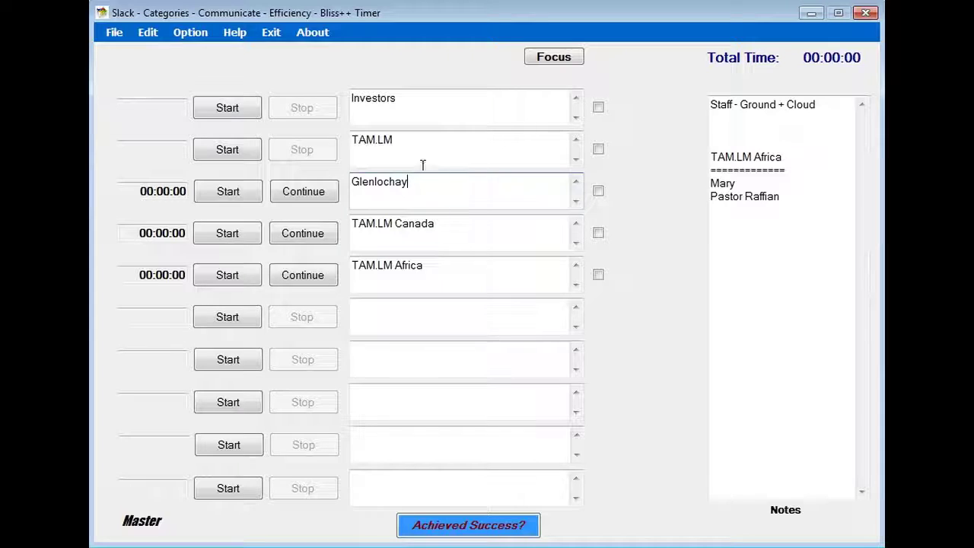
left_click_drag(422, 165, 276, 147)
left_click(467, 161)
left_click(453, 262)
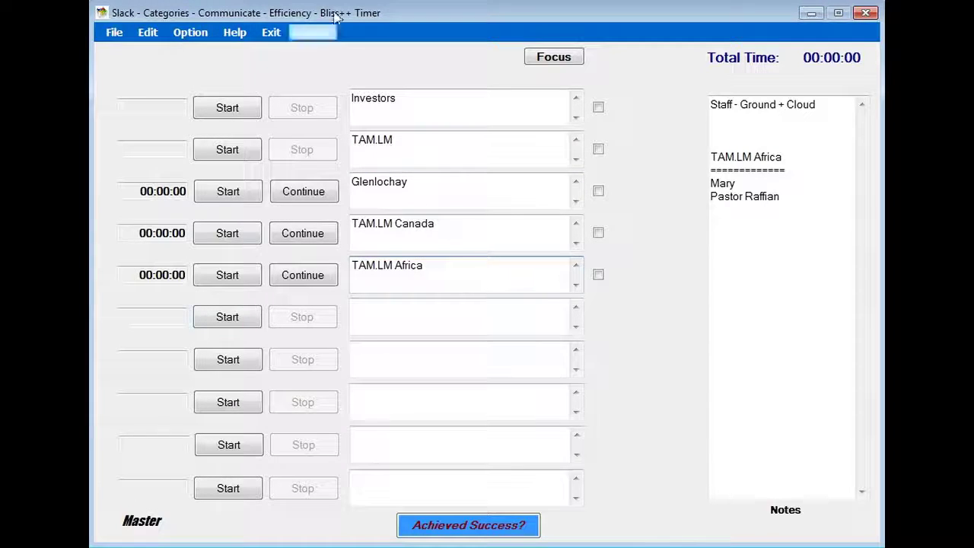
- Review the "Staff - Ground + Cloud" heading in the notes alongside the TAM.LM Africa category entry
left_click(732, 104)
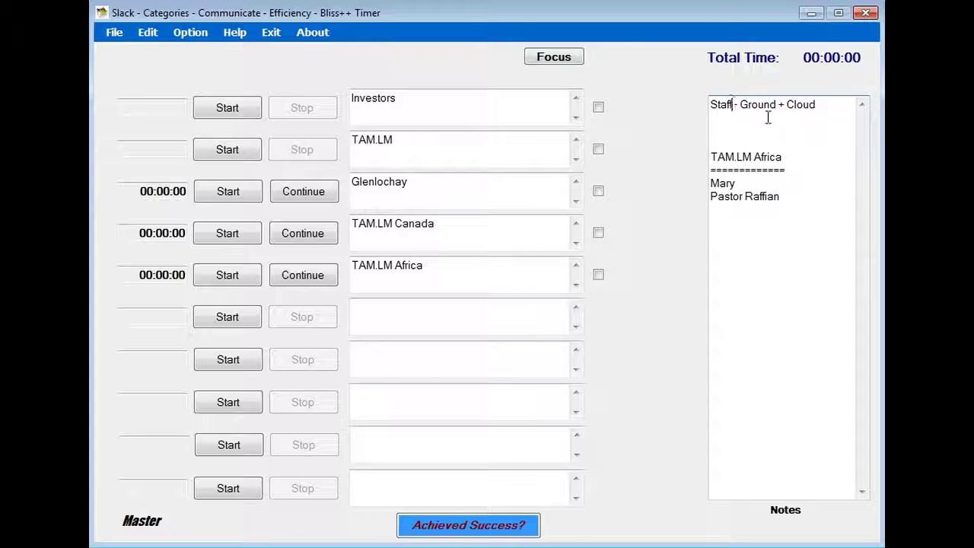
left_click_drag(776, 104, 746, 105)
left_click_drag(815, 105, 810, 104)
left_click(519, 265)
left_click_drag(822, 119, 702, 84)
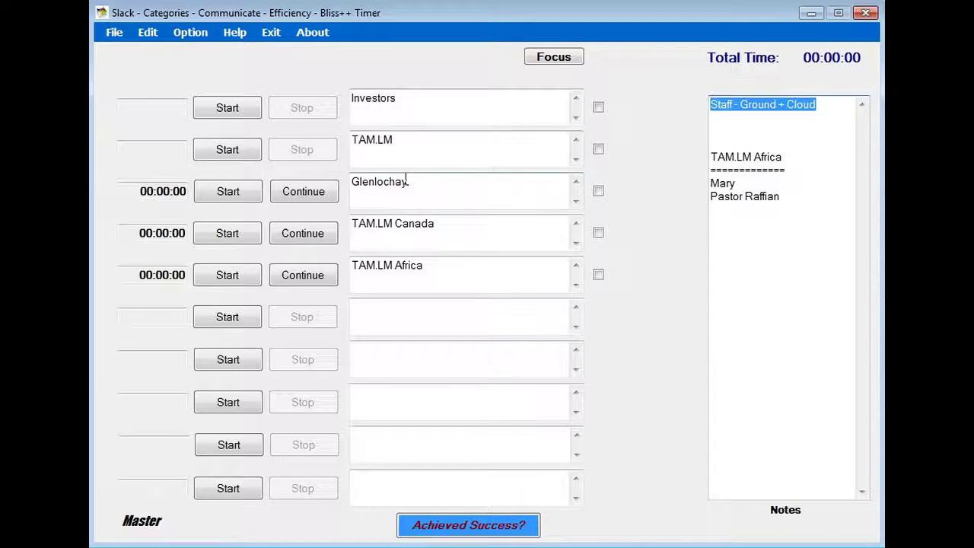
- Examine the TAM.LM category entry on its own
left_click(413, 142)
left_click_drag(413, 142, 245, 133)
left_click(415, 148)
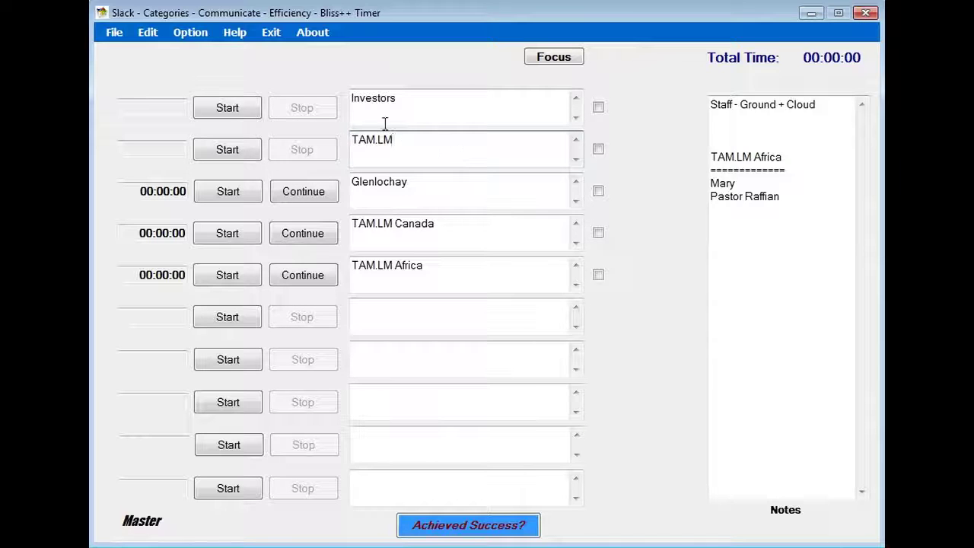
left_click_drag(408, 156, 239, 104)
left_click(386, 162)
- Highlight the "Staff - Ground + Cloud" notes heading again and shift the timer window slightly sideways, with the text cursor below the staff names
left_click_drag(816, 104, 593, 63)
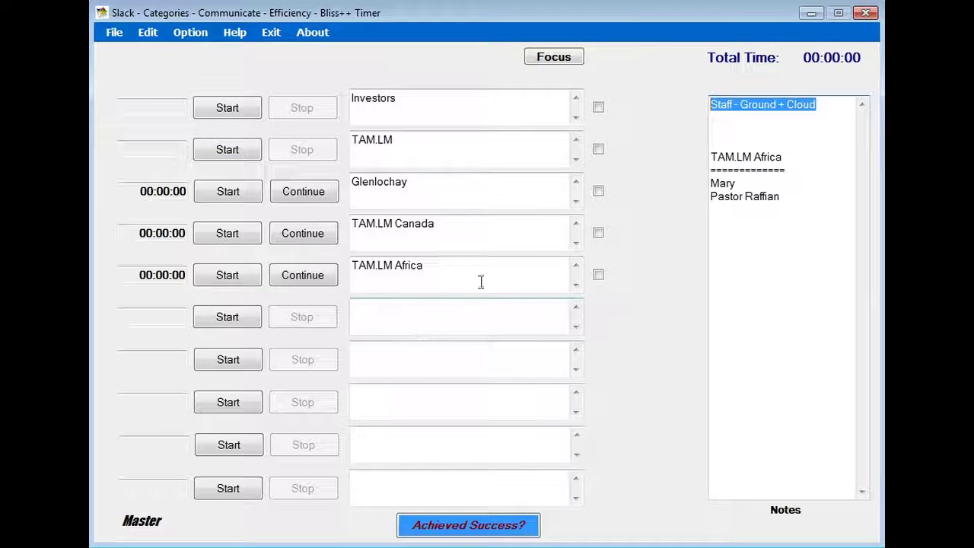
left_click_drag(447, 15, 419, 16)
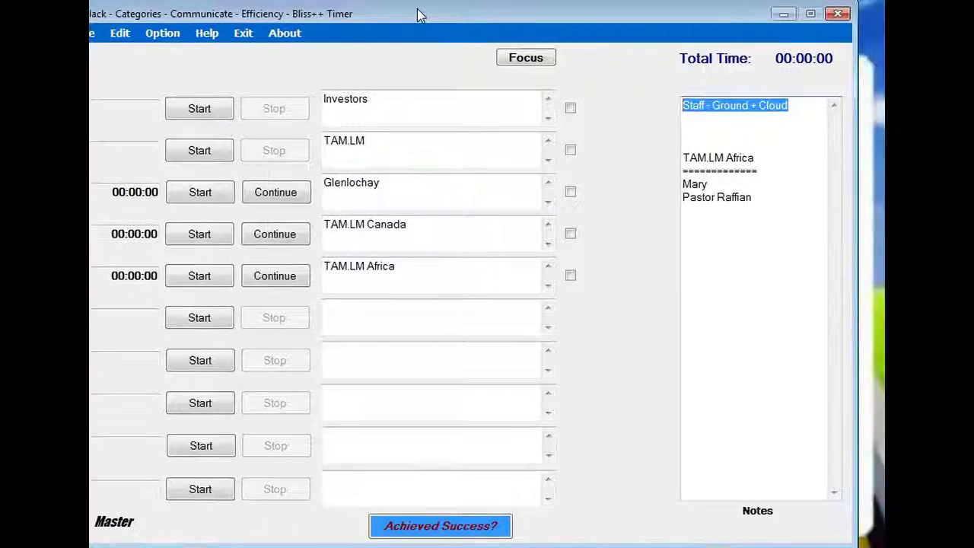
left_click(750, 284)
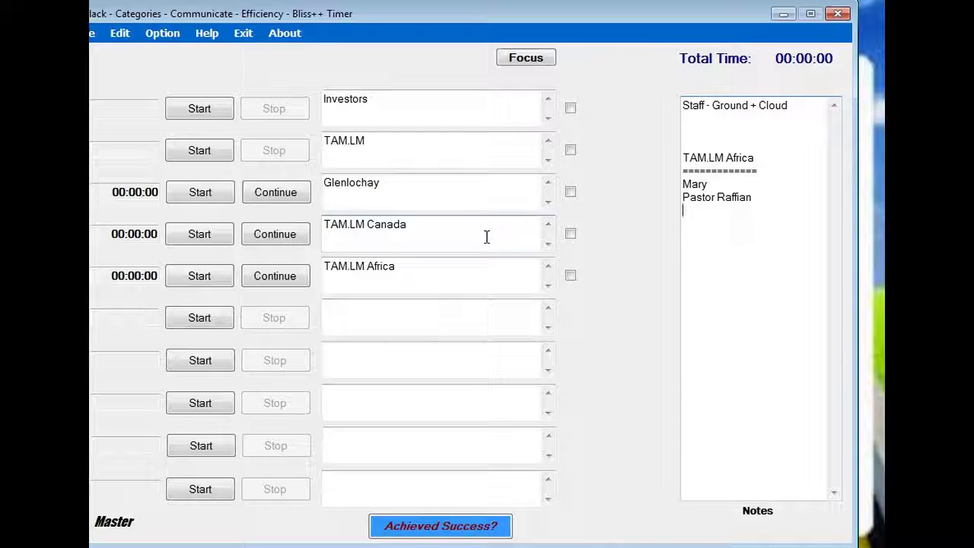
- Examine the Investors category entry in the first timer row
left_click(437, 122)
left_click_drag(385, 113, 307, 83)
left_click(408, 123)
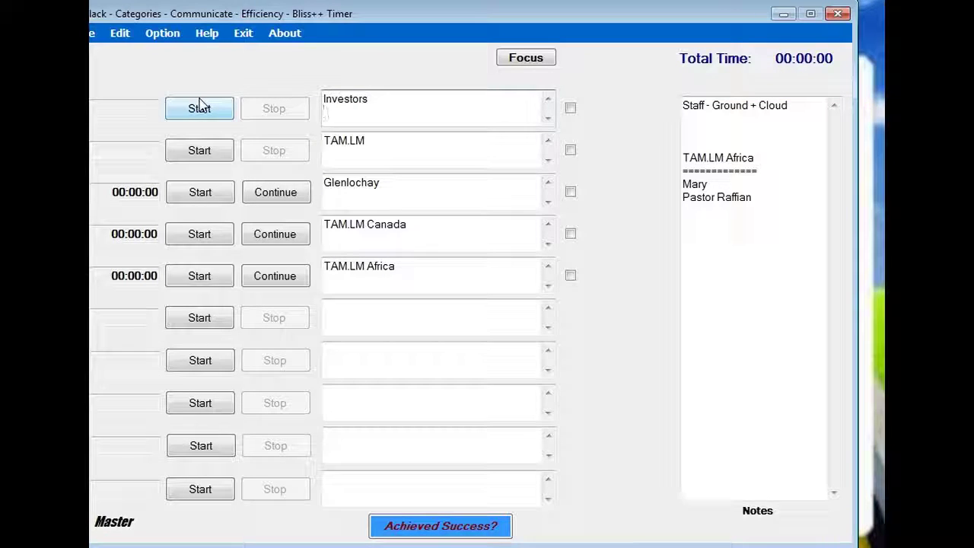
left_click(748, 363)
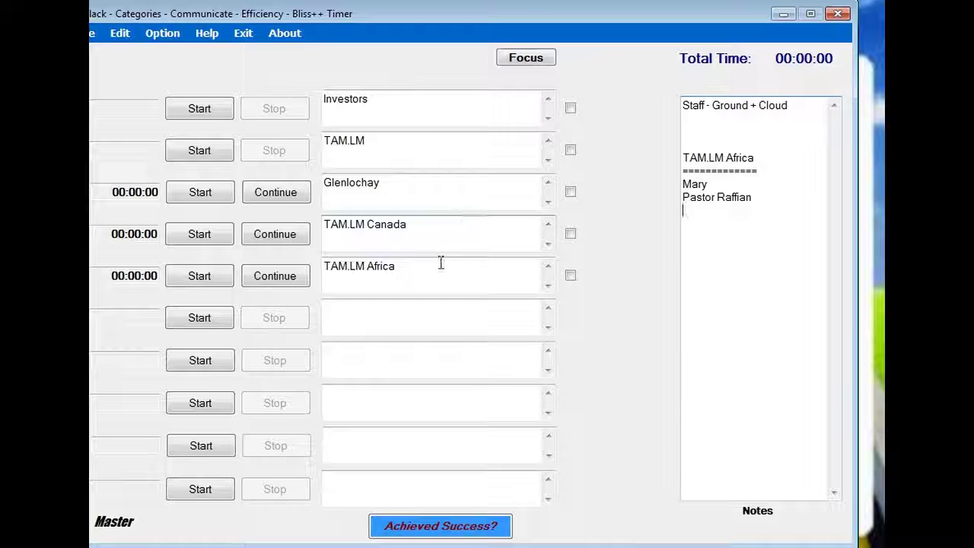
left_click(346, 143)
type(".")
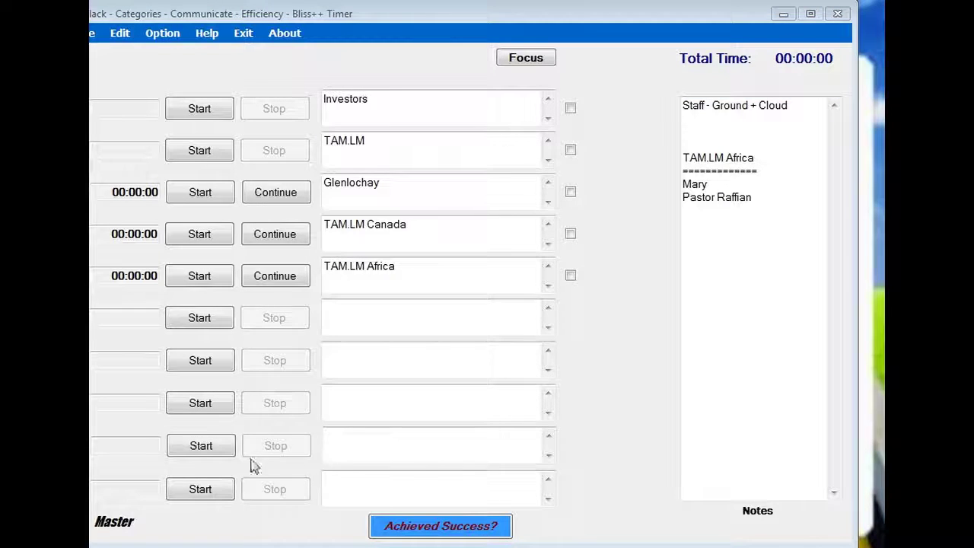
left_click(399, 444)
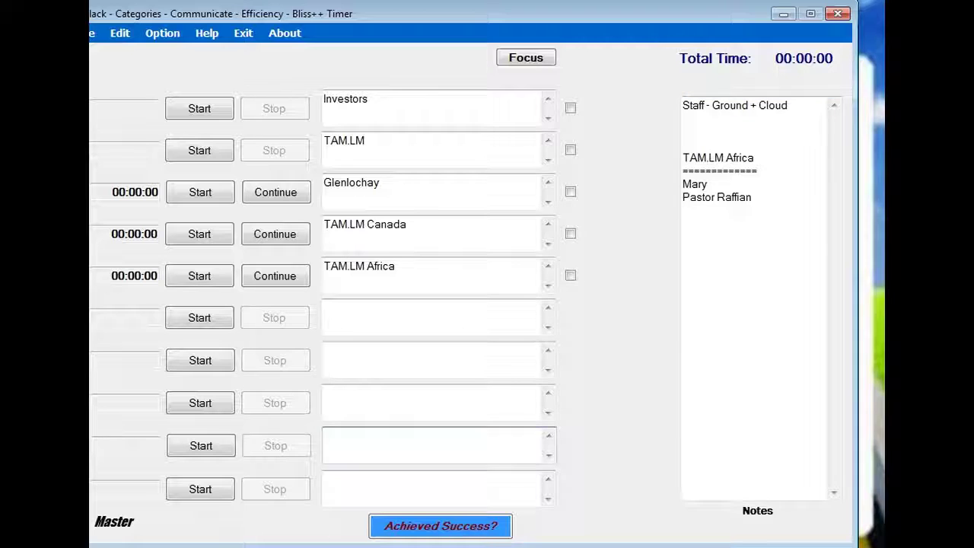